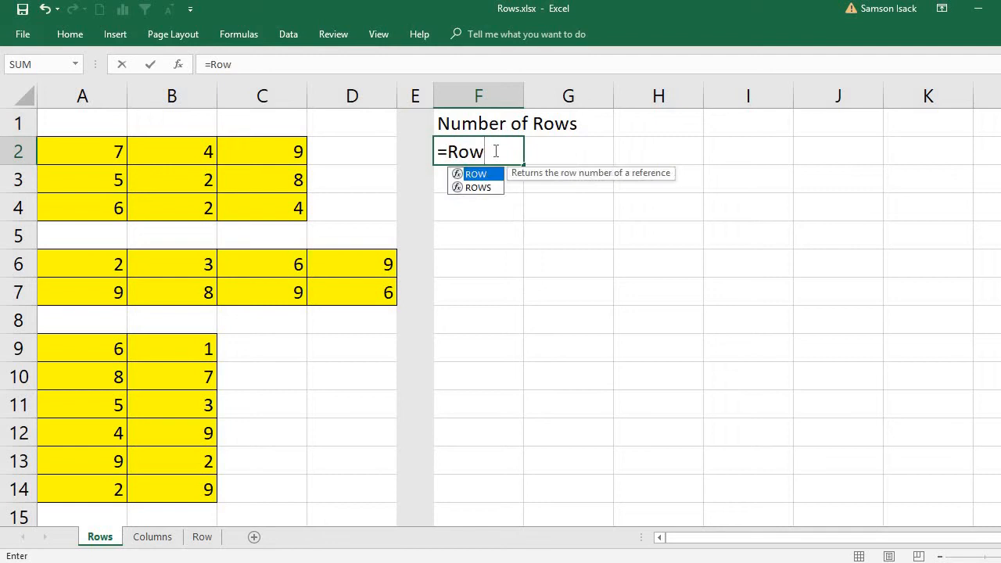
Complete the formula =ROWS(A2:C4) in cell F2 to count the rows of the first yellow range, and check it against the range.
text(s()
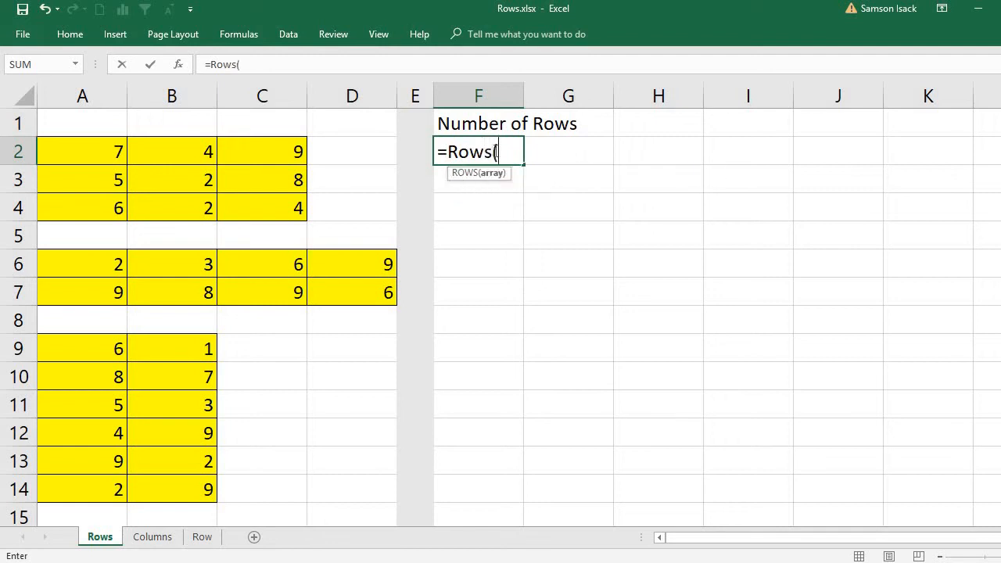
click(493, 153)
key(BackSpace)
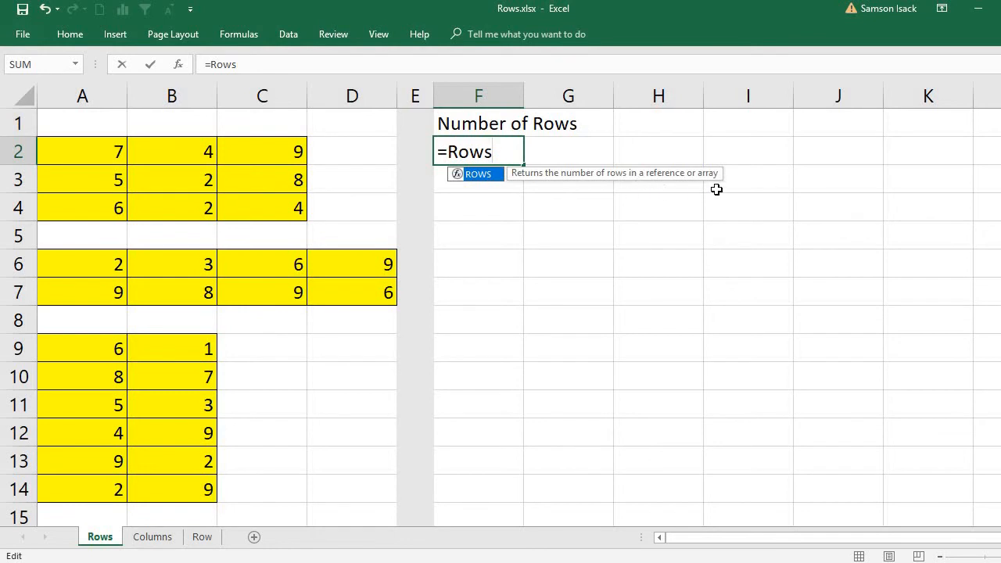
text(()
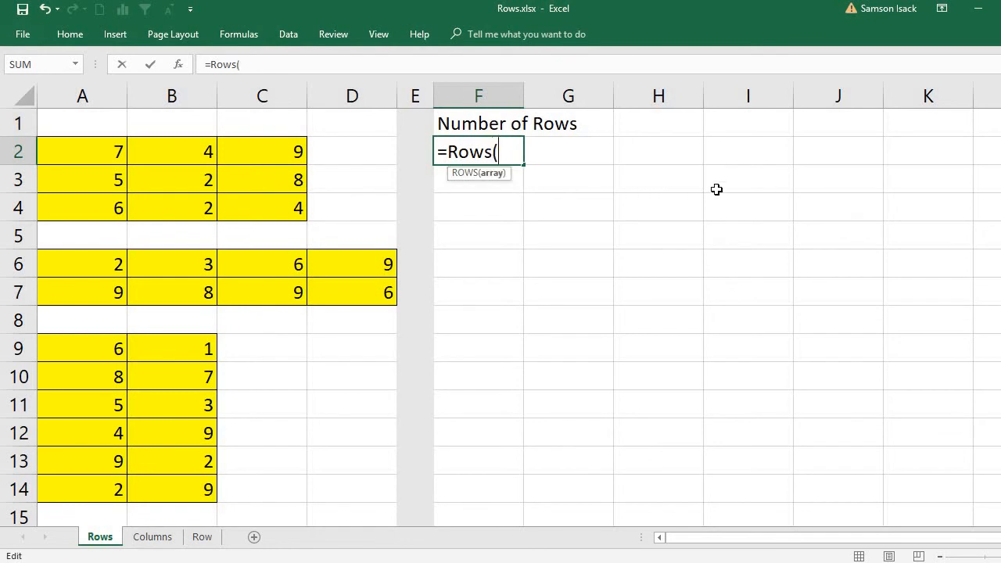
drag(69, 159, 223, 194)
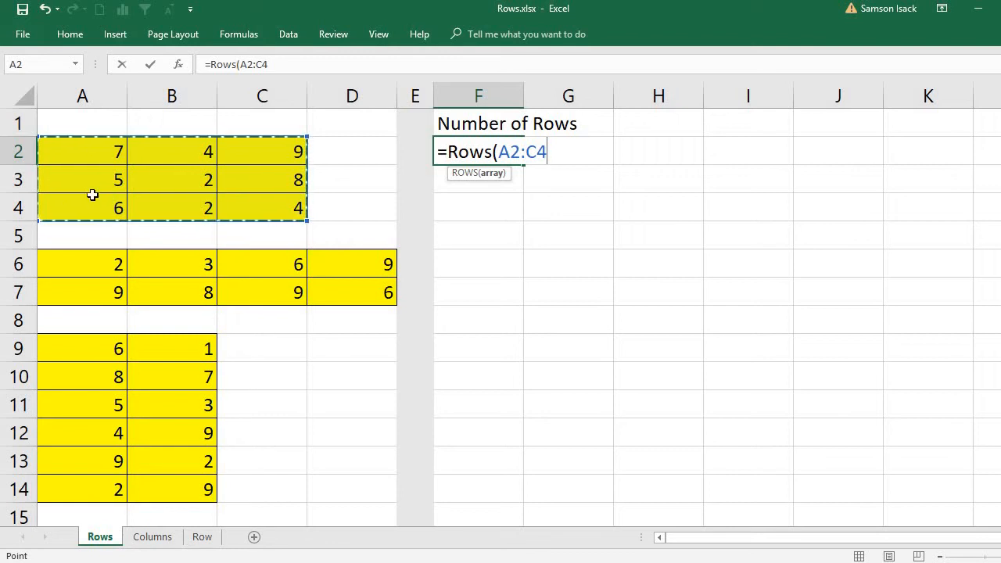
text())
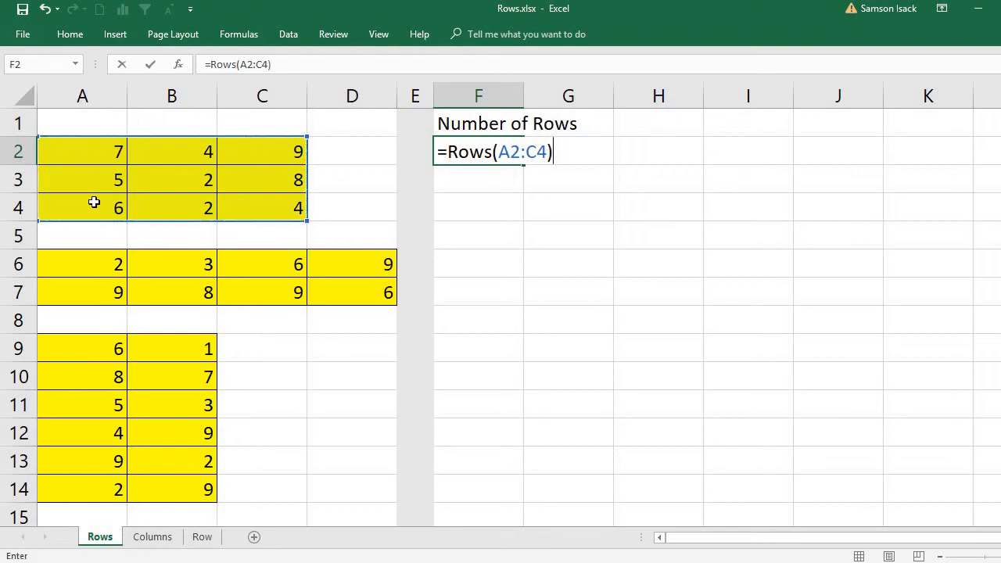
key(Return)
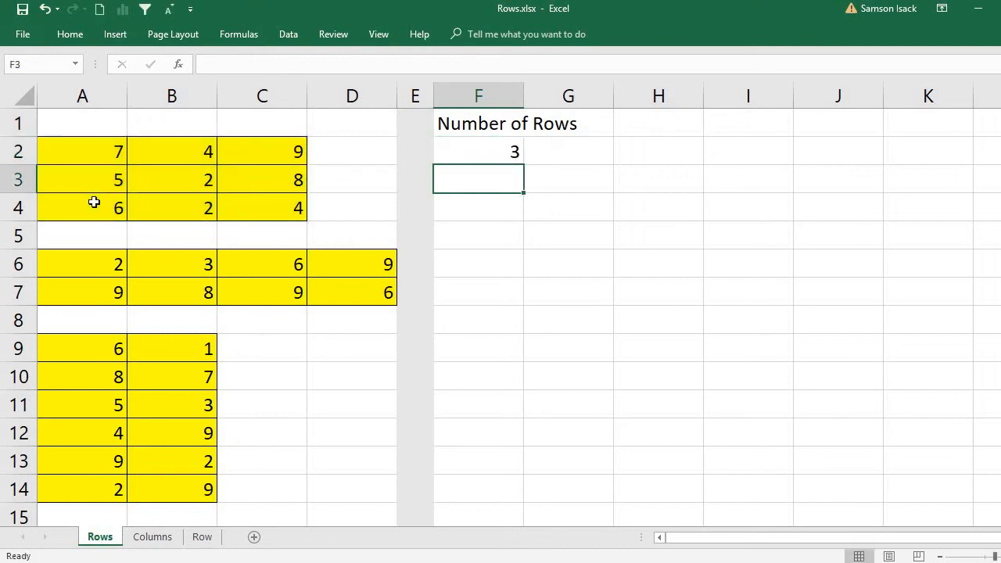
click(449, 148)
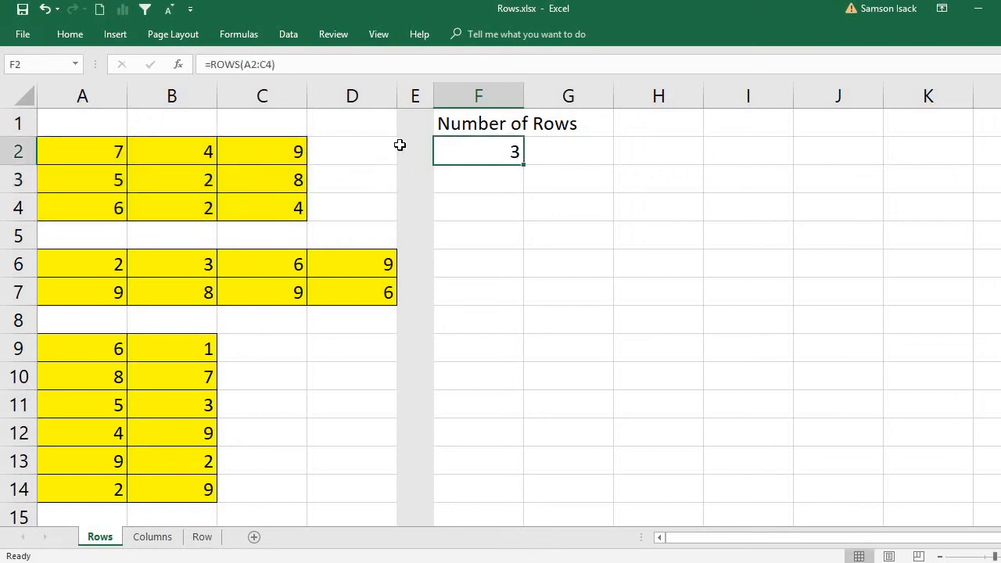
click(101, 162)
click(90, 182)
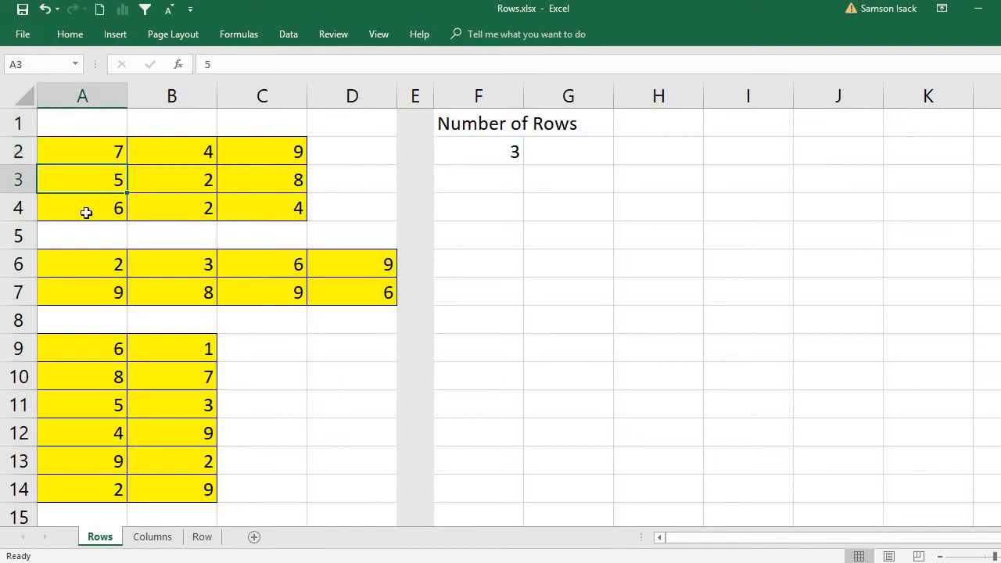
click(84, 214)
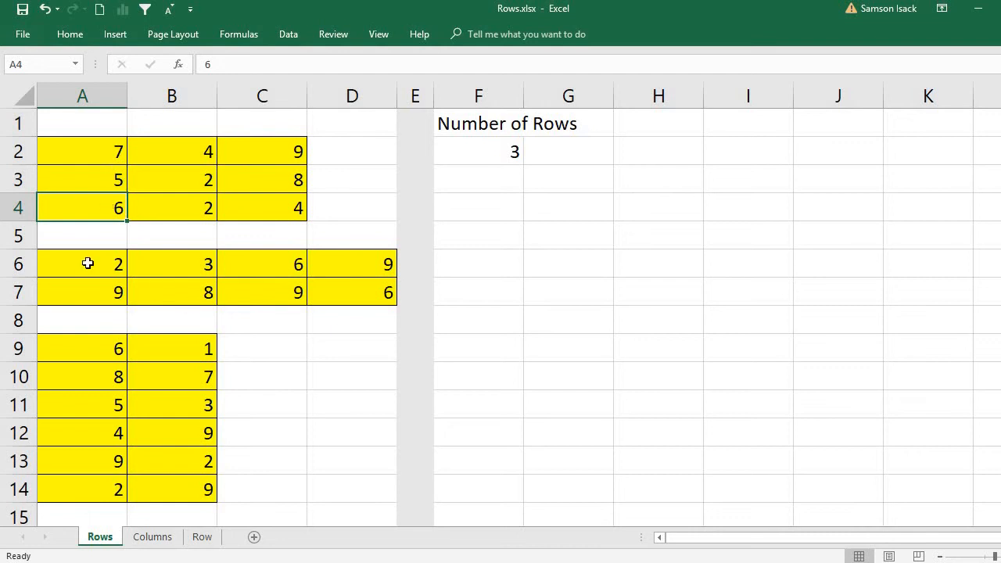
Enter =ROWS(A6:D7) in cell F6 to count the rows of the second yellow range, and check it against the range.
click(486, 259)
text(=)
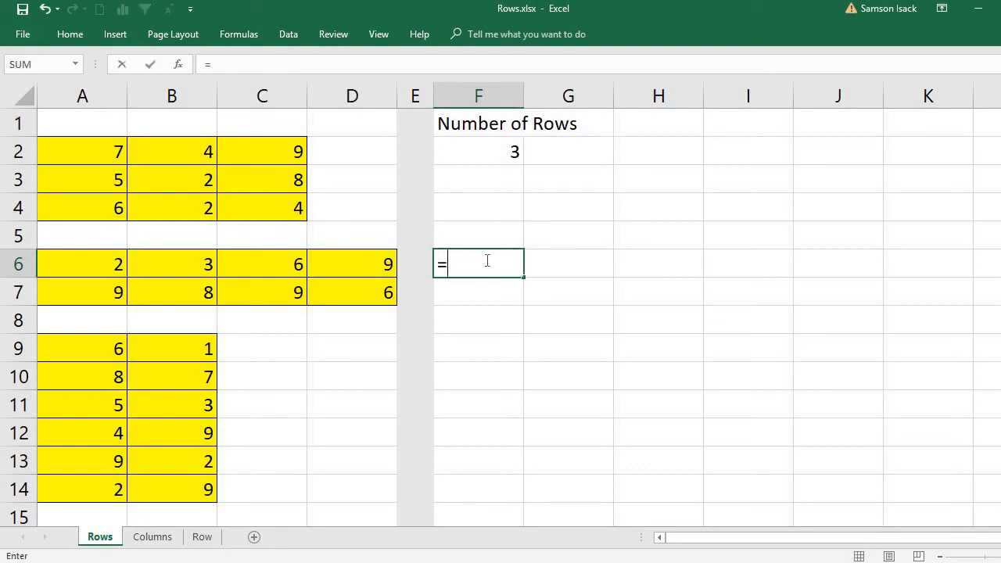
text(rows)
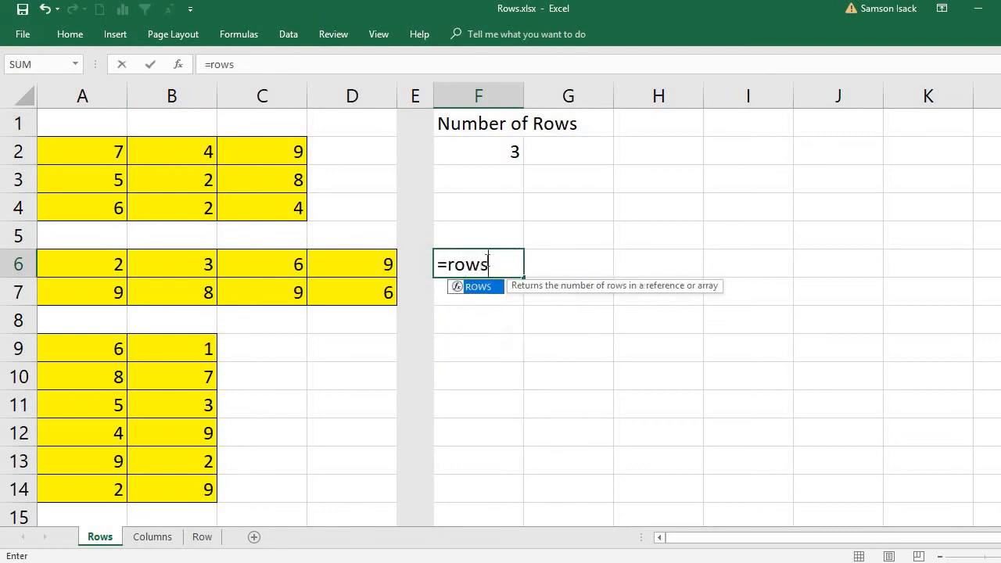
text(()
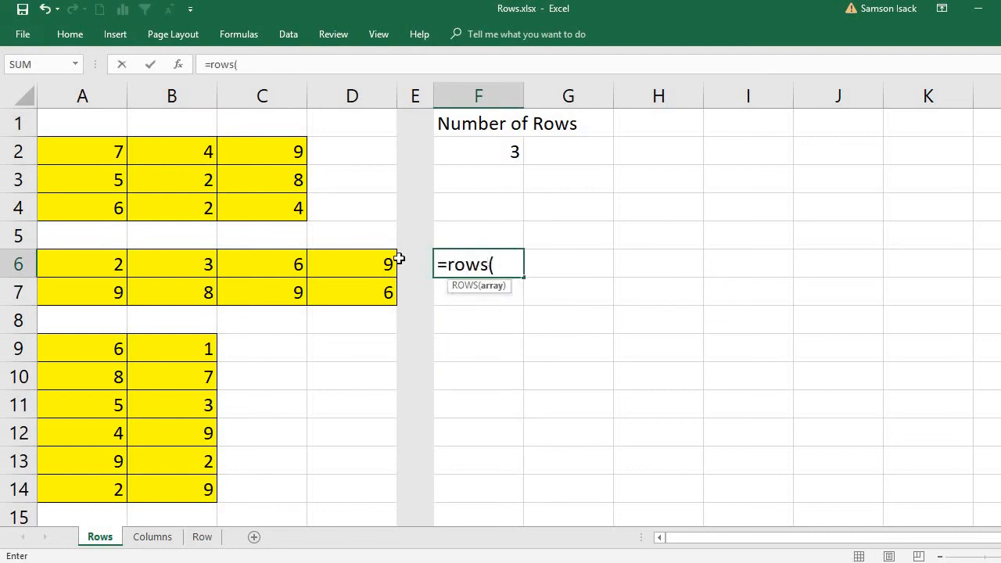
drag(116, 267, 388, 288)
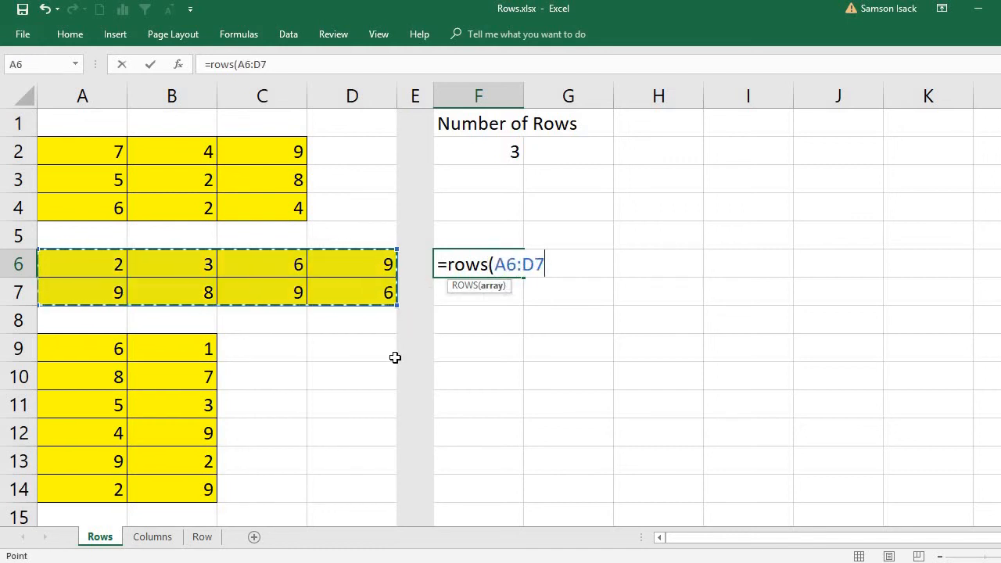
text())
key(Return)
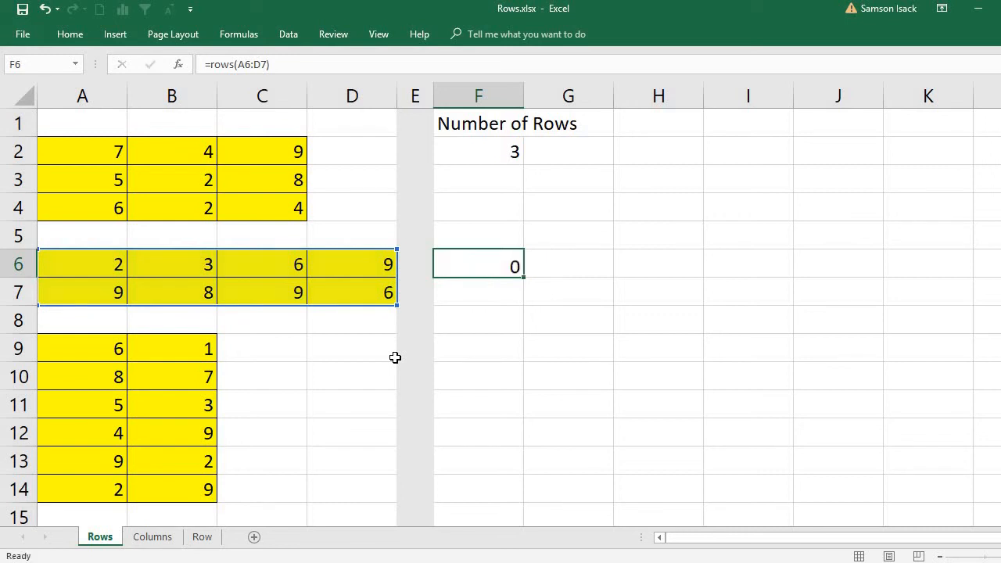
click(502, 269)
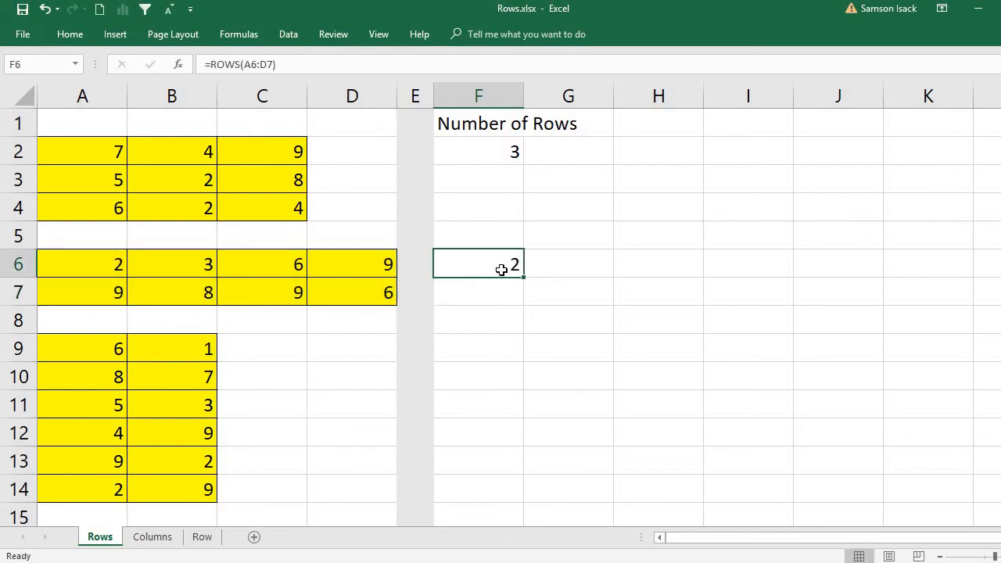
click(110, 263)
click(99, 287)
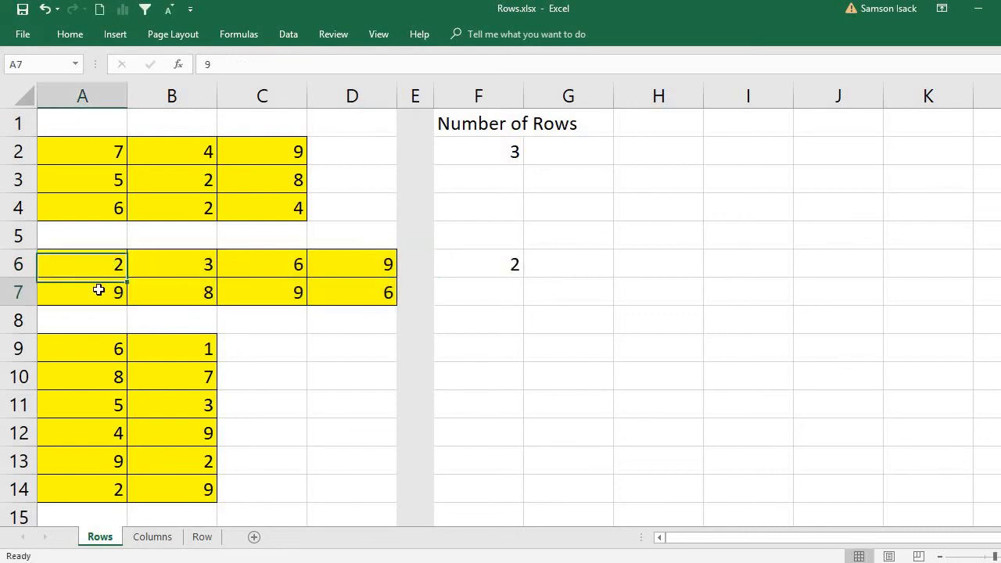
Enter =ROWS(A9:B14) in cell F9 to count the rows of the third yellow range, and check it against the range.
click(48, 349)
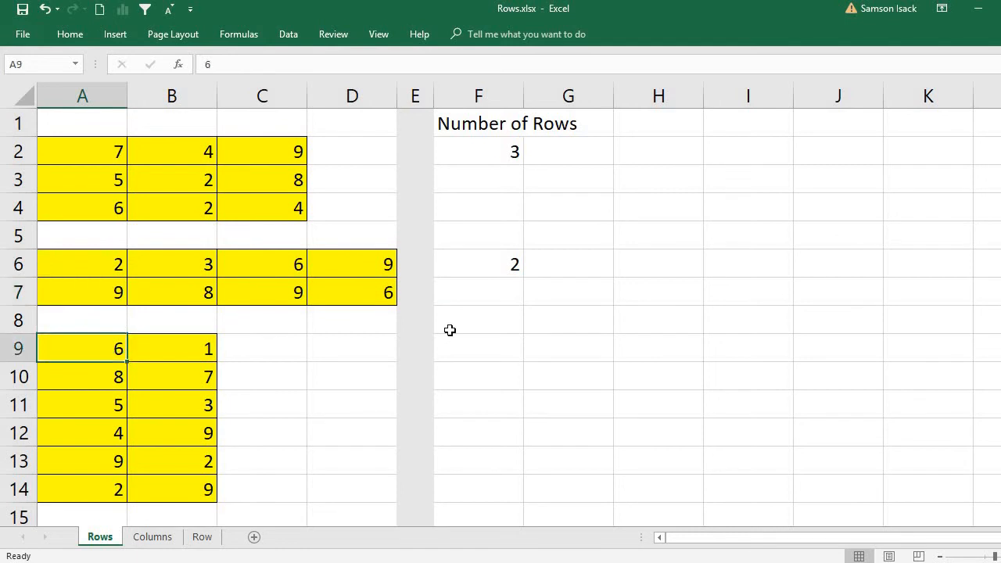
click(483, 342)
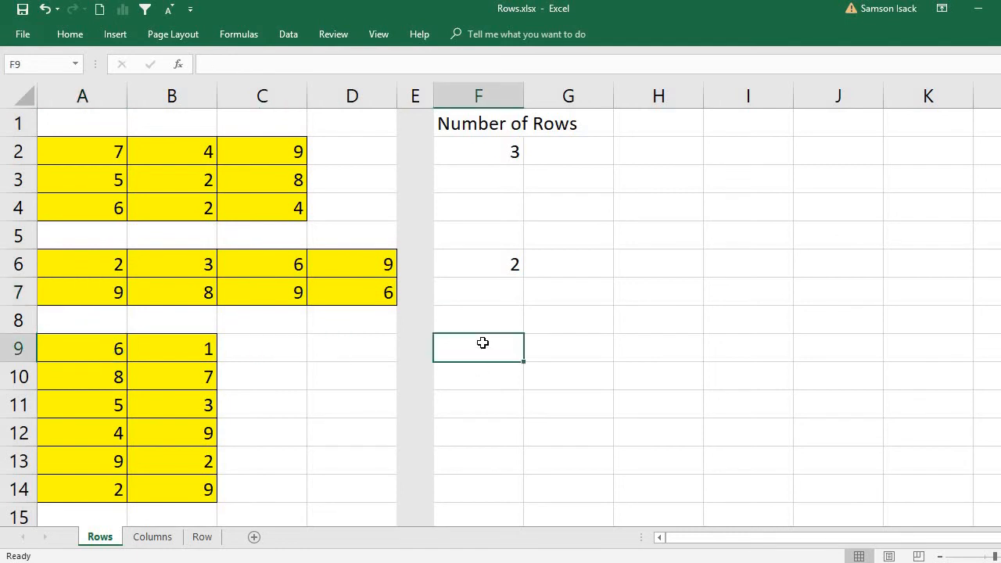
text(=row)
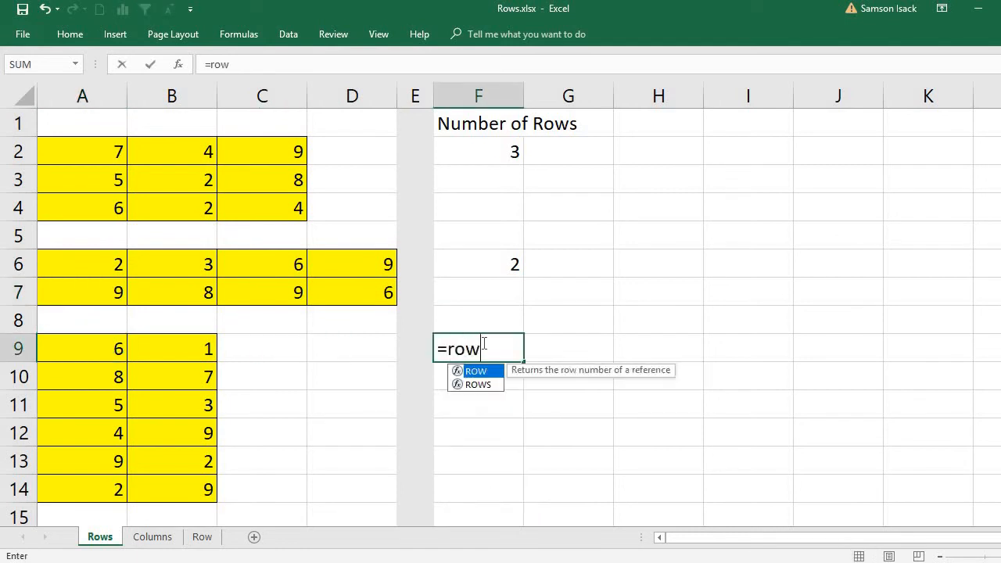
text(s()
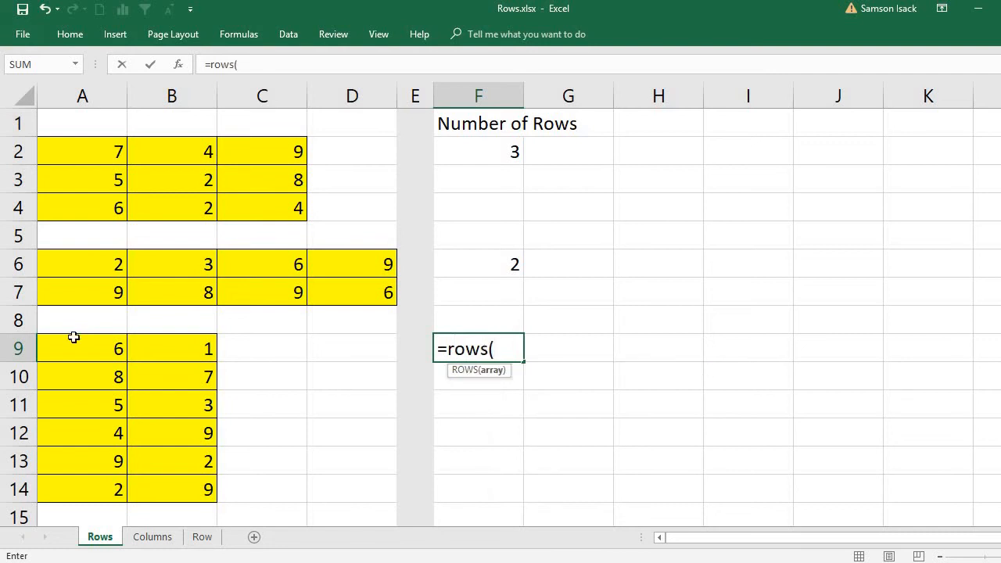
click(84, 345)
drag(151, 356, 204, 492)
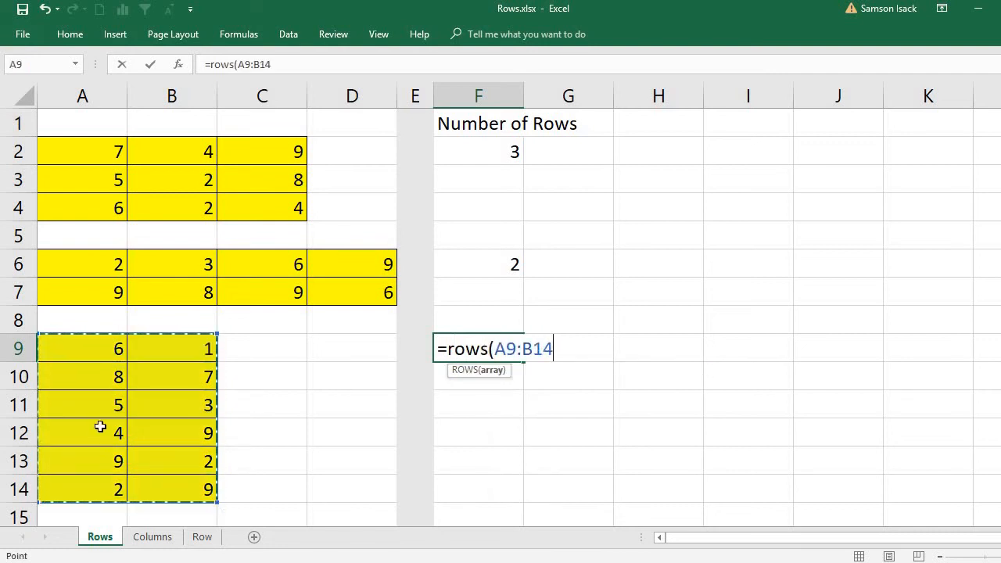
text())
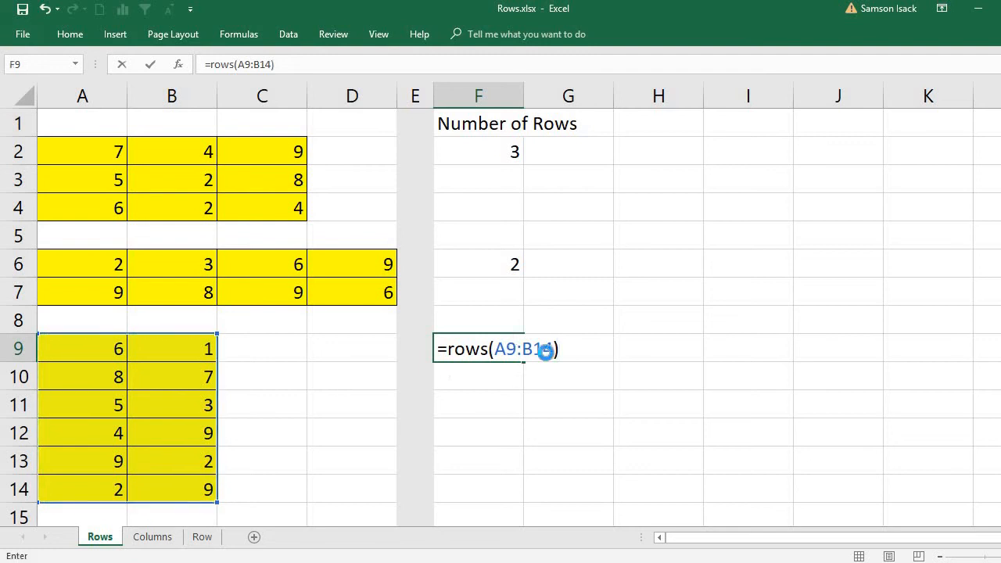
key(Return)
click(497, 349)
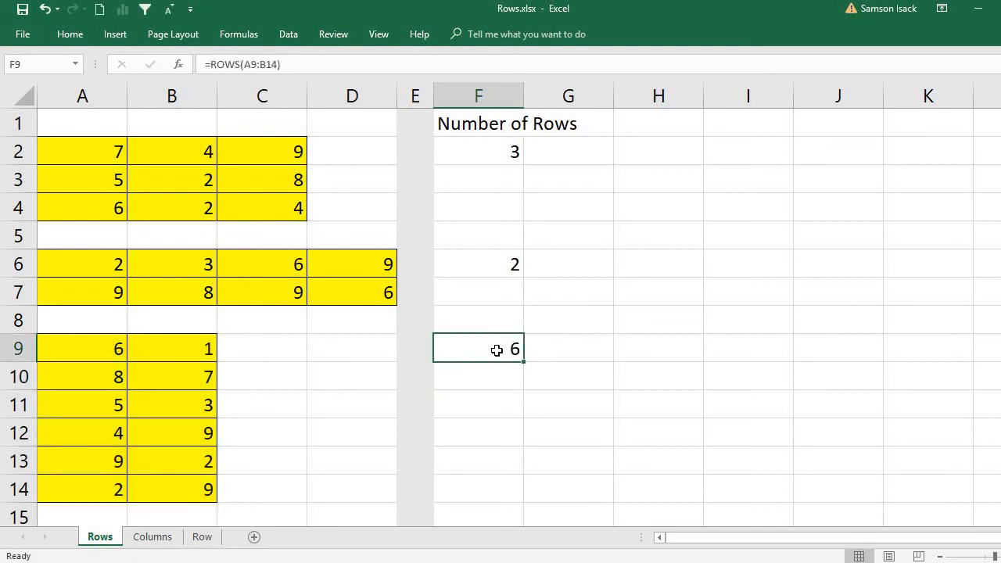
drag(117, 351, 194, 491)
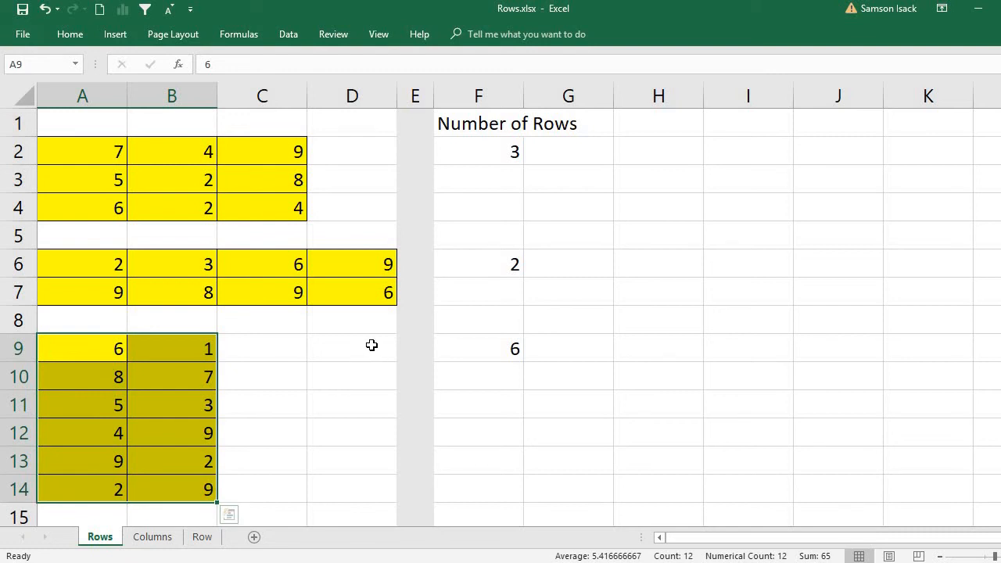
click(91, 352)
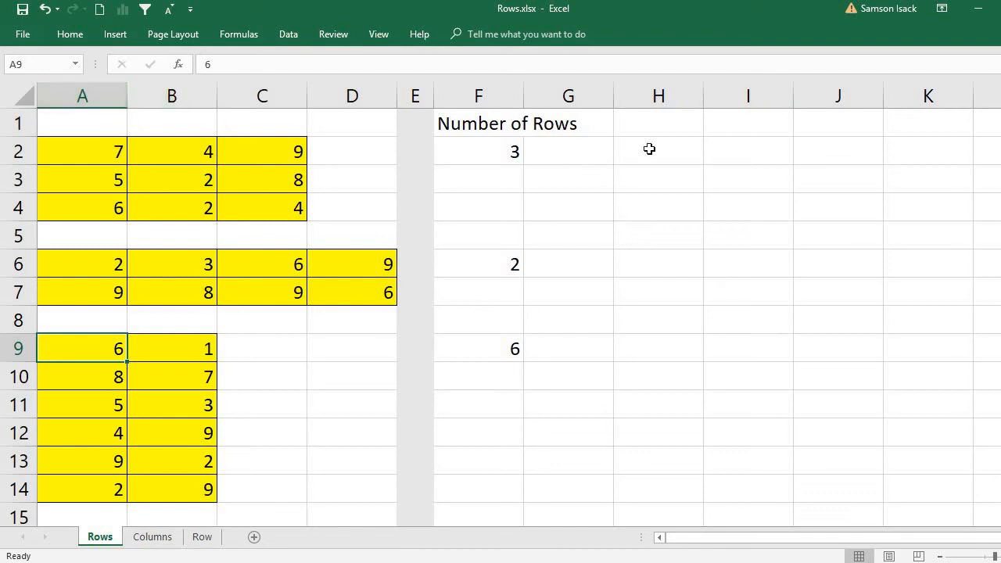
Fill the whole of column H with yellow and apply all borders to its cells.
click(661, 94)
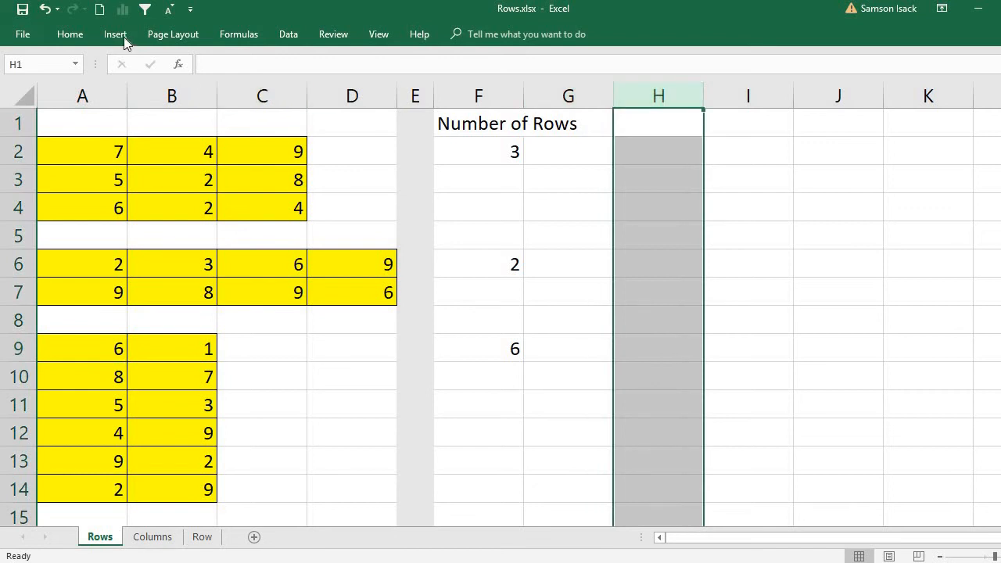
click(70, 34)
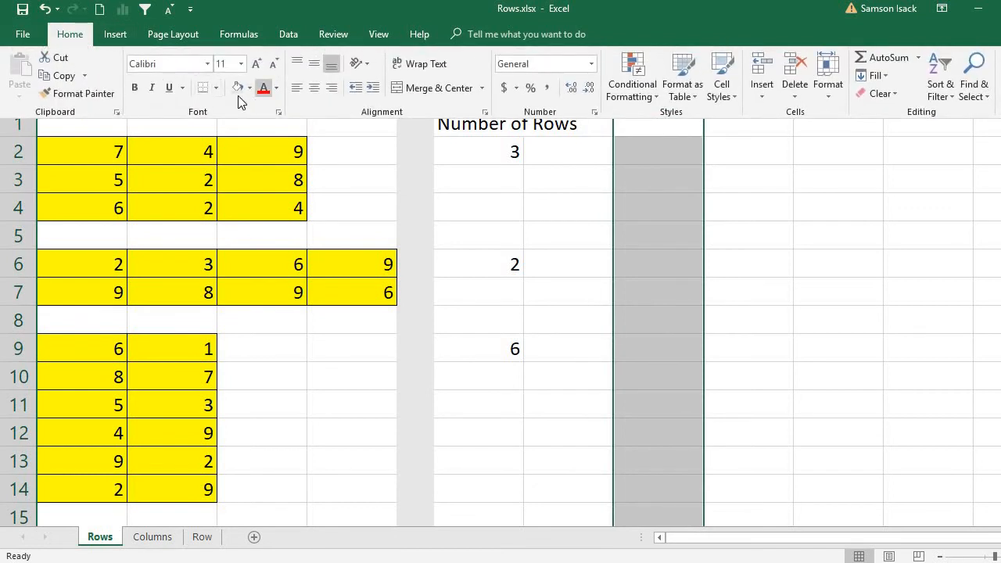
click(251, 87)
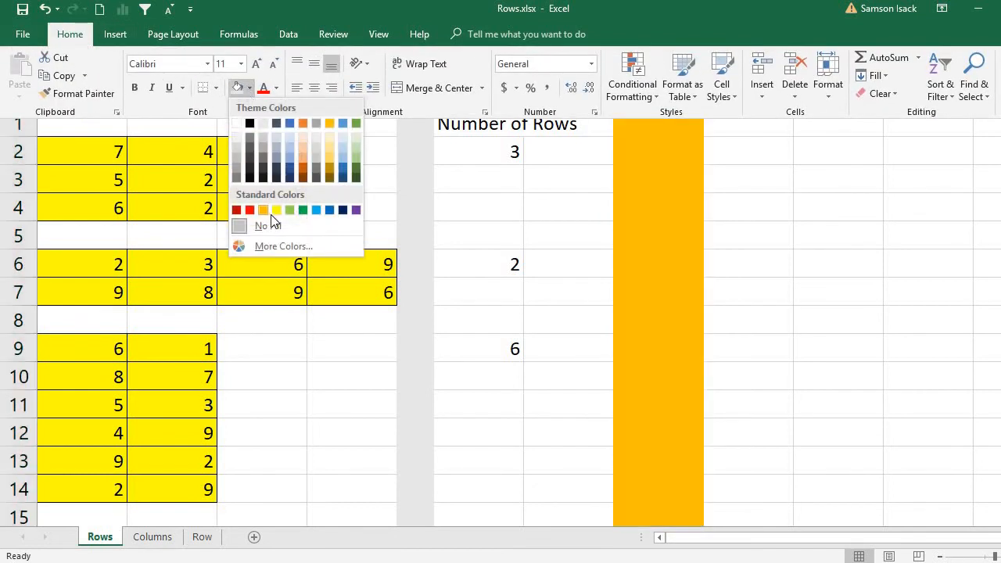
click(279, 205)
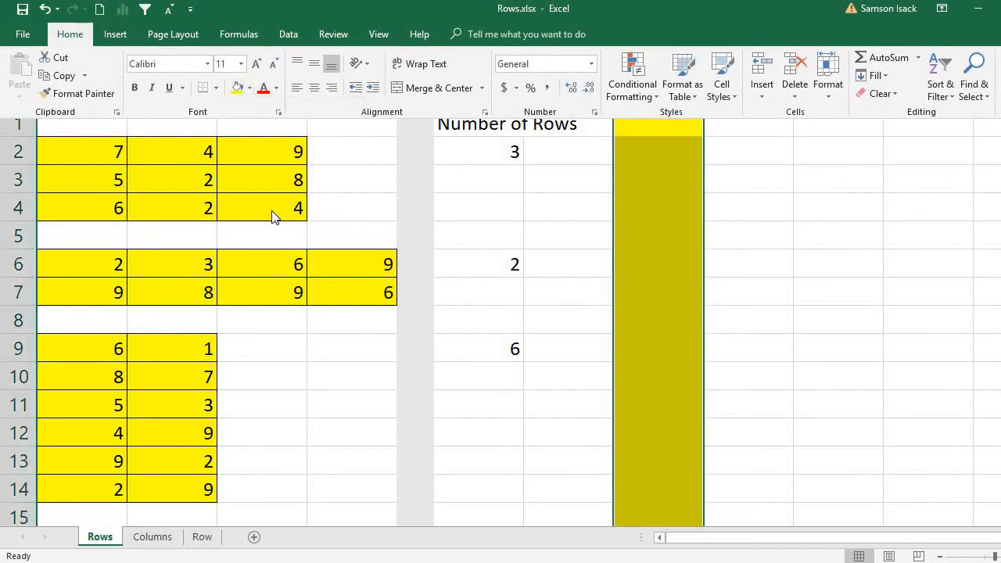
click(218, 89)
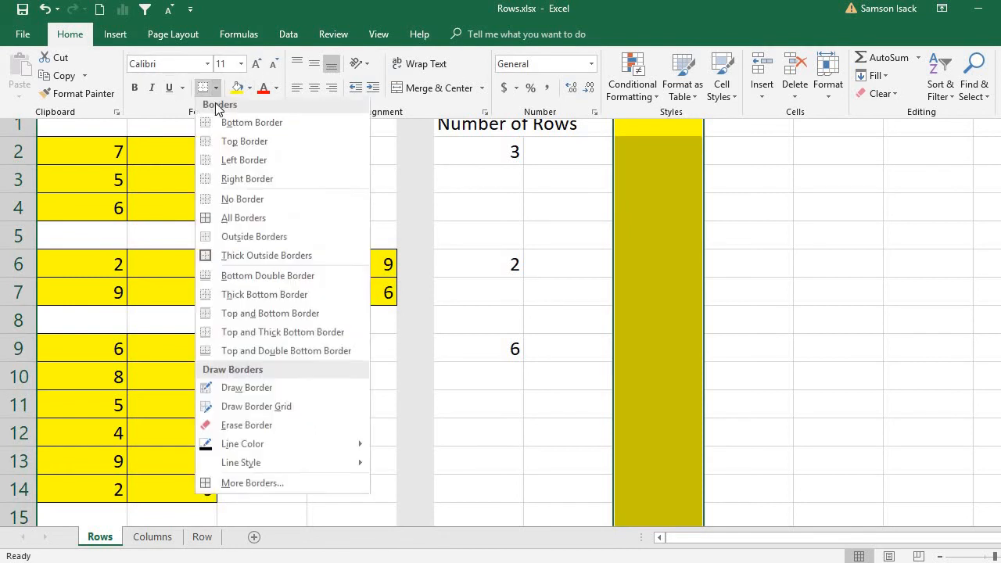
click(245, 240)
click(686, 144)
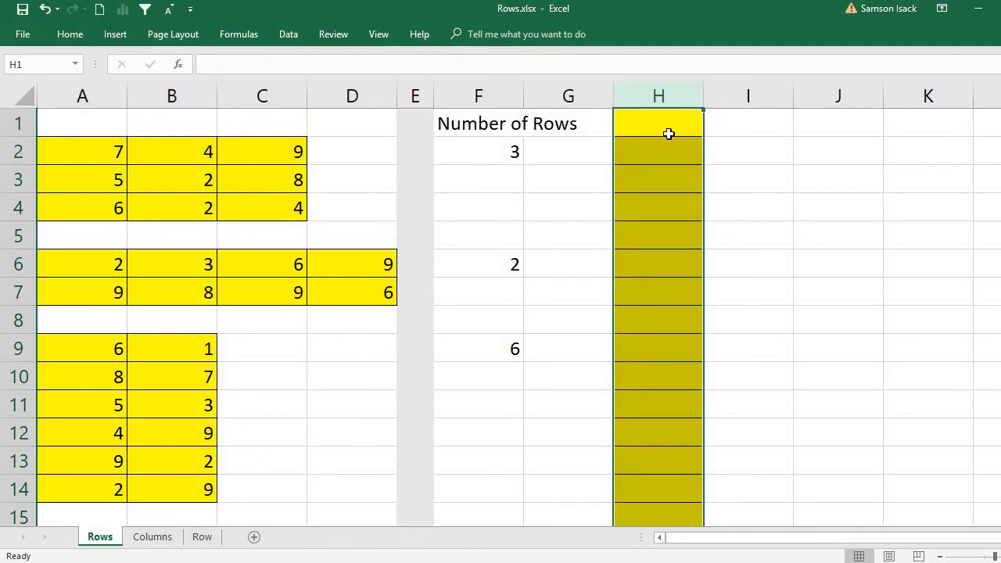
click(669, 135)
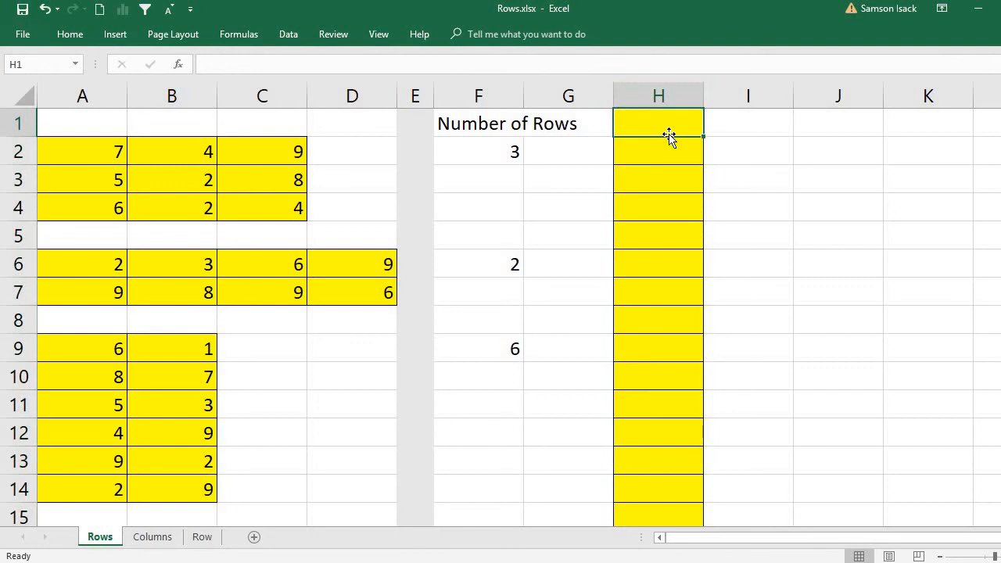
Enter =ROWS(H:H) in cell I2 to count the rows of the whole yellow column, and check the finished formula.
click(759, 153)
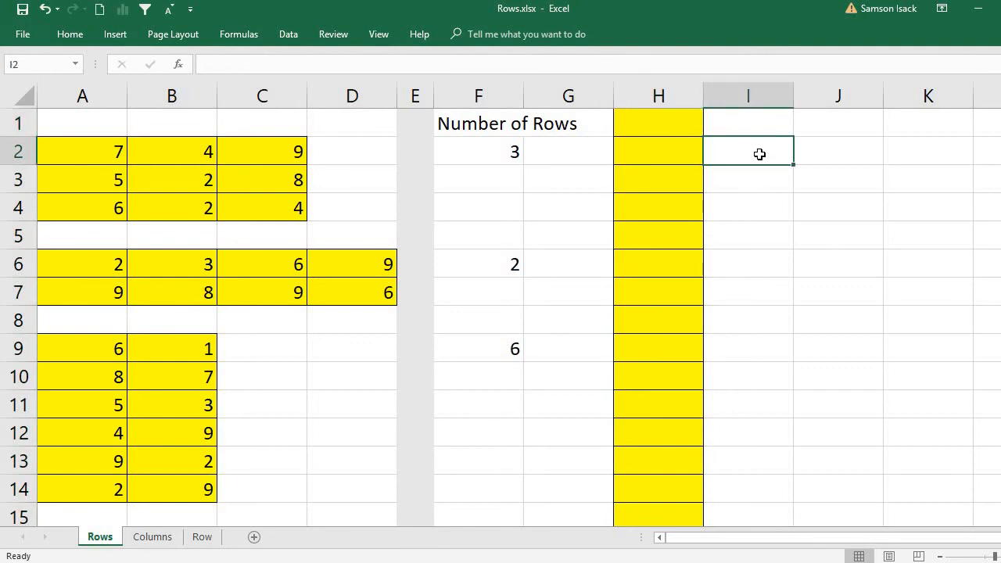
text(=r)
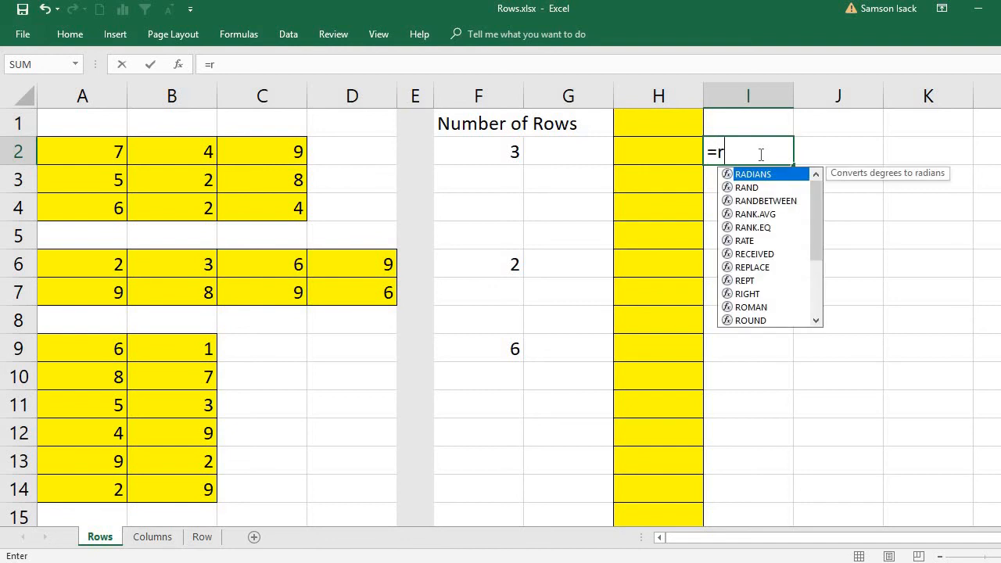
text(ows()
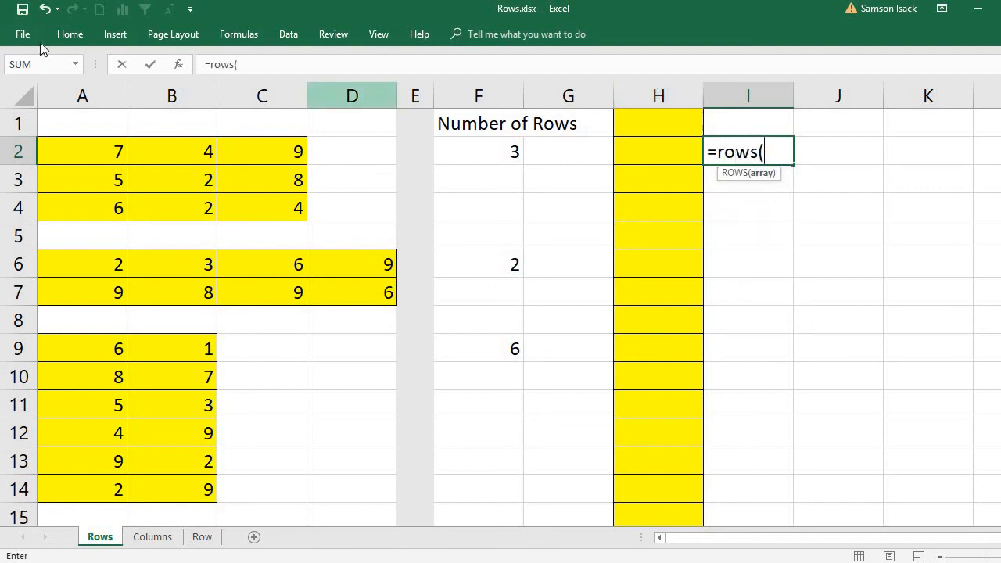
click(661, 94)
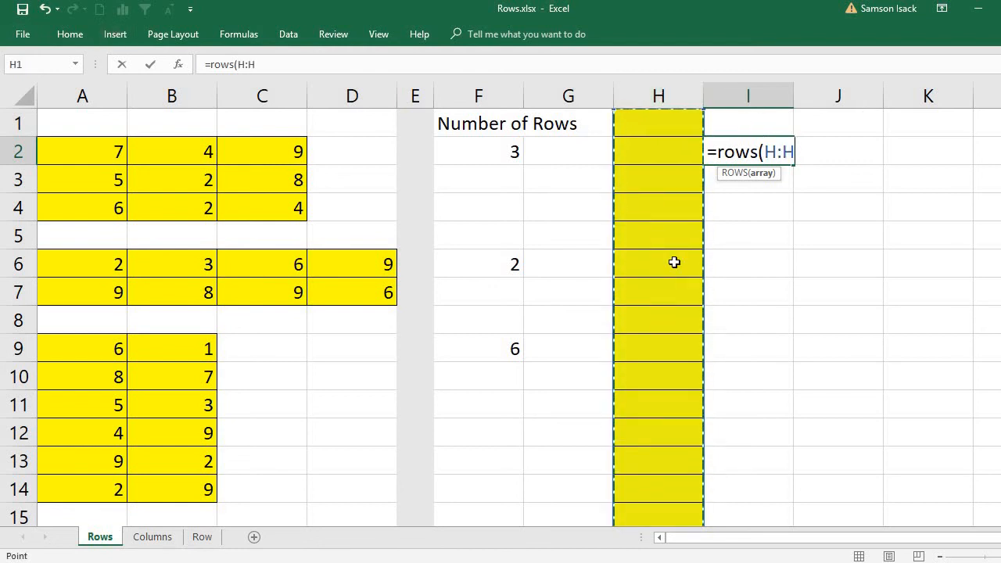
text())
key(Return)
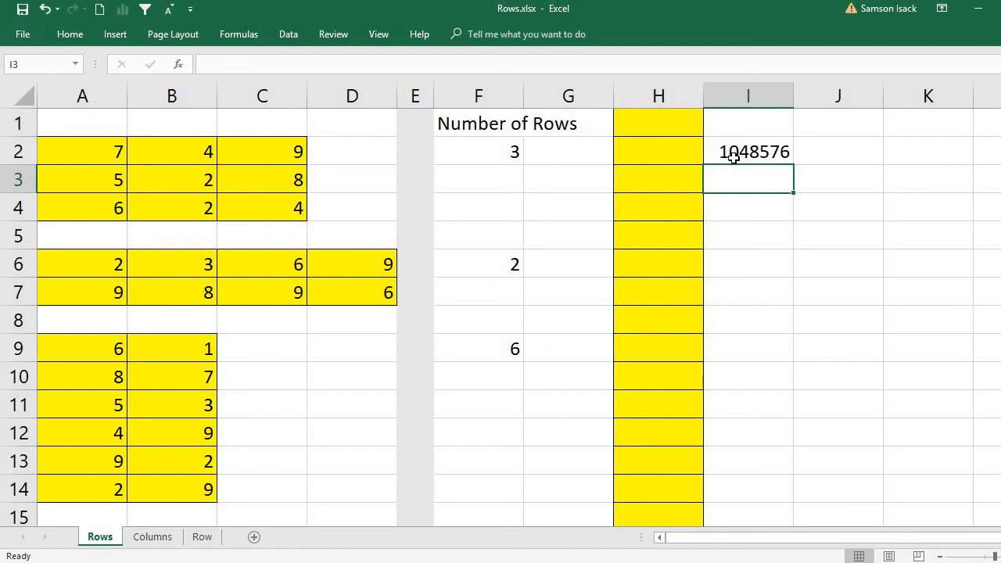
click(767, 151)
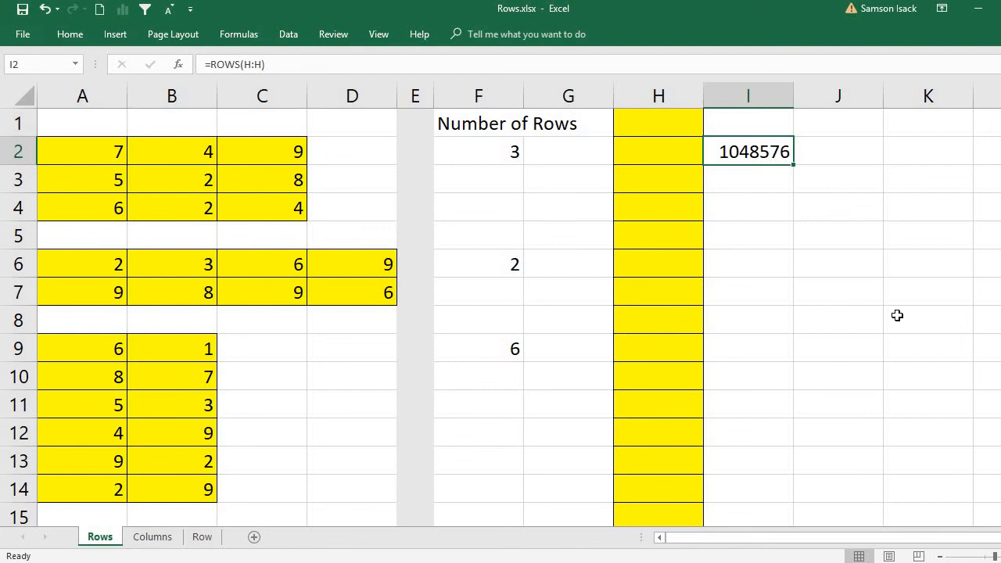
Try to enter =ROWS(A2:C4,A6:C7) in cell F12 to count the rows of two separate ranges with one formula.
click(496, 424)
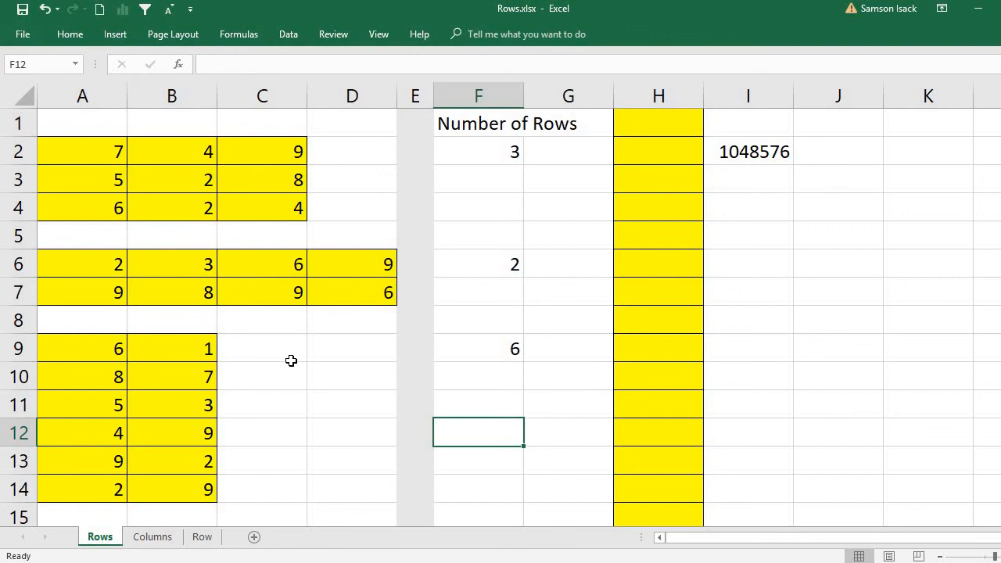
text(=rows()
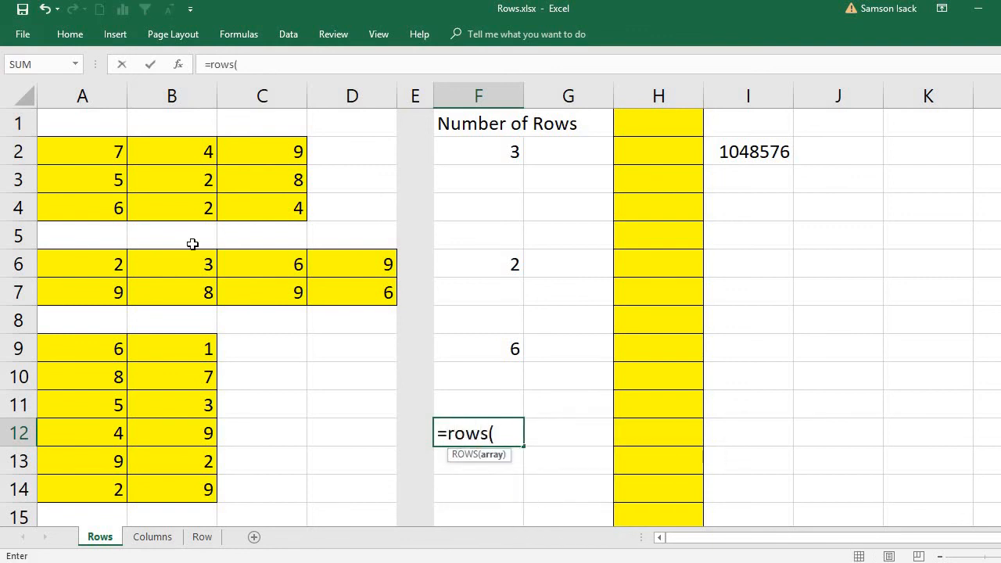
drag(78, 150, 302, 208)
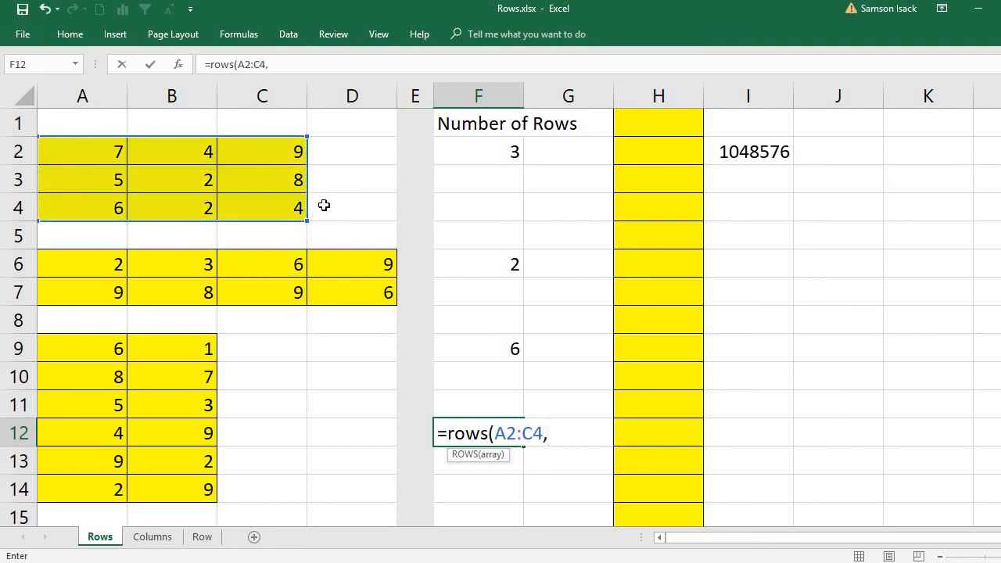
drag(98, 264, 280, 294)
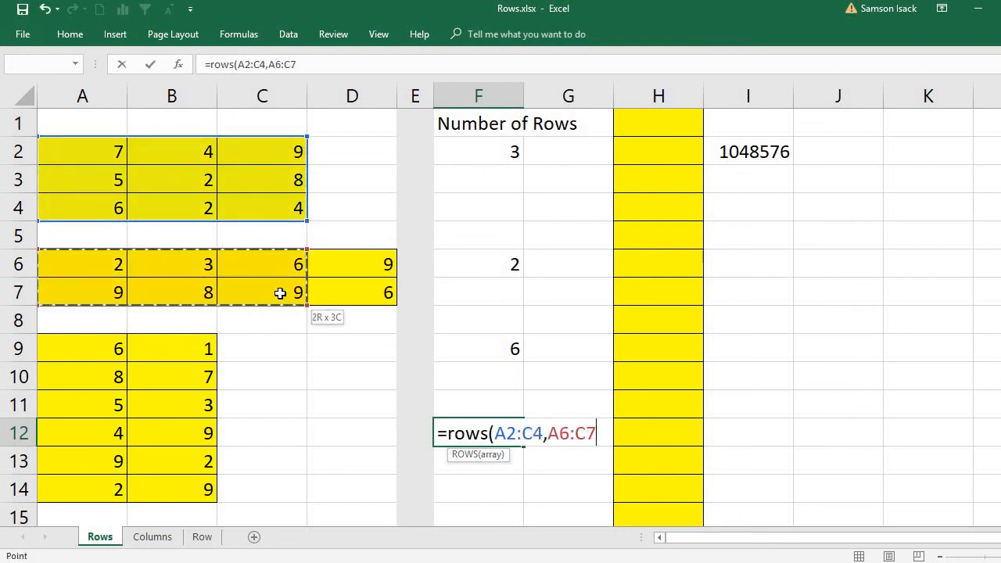
text())
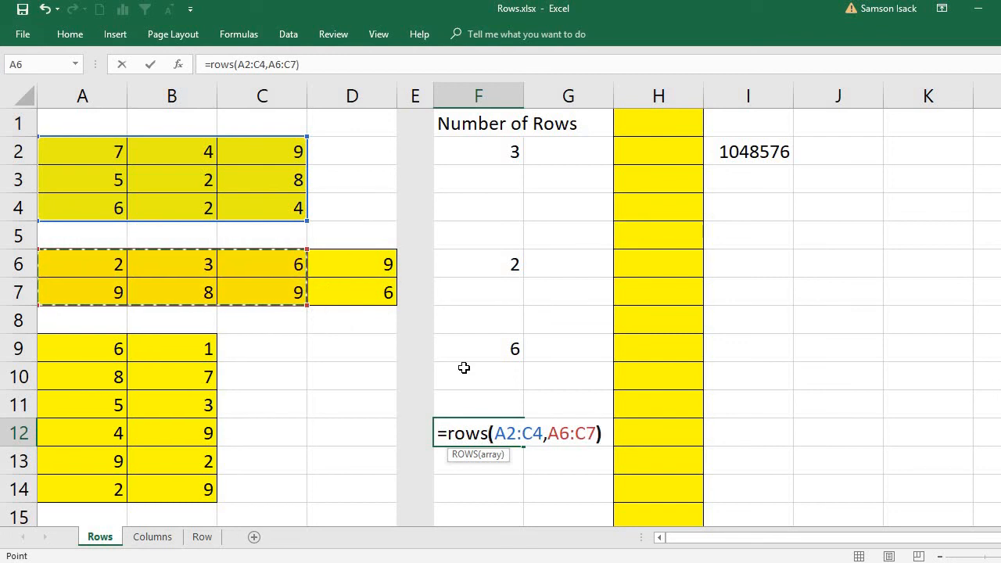
key(Return)
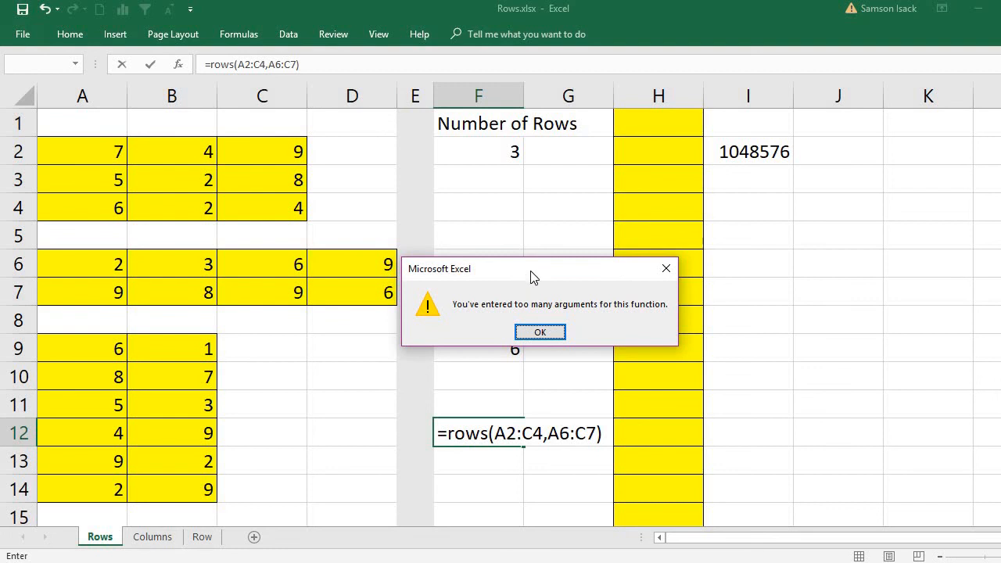
drag(480, 272, 429, 275)
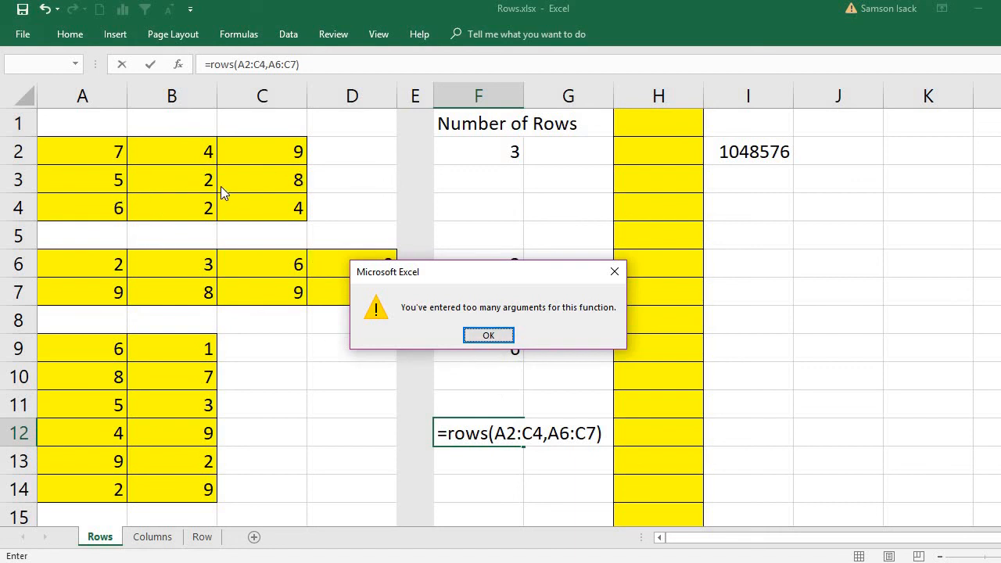
click(490, 335)
Remove the second range from the formula in cell F12 so that it reads =ROWS(A2:C4), and check the entry.
key(BackSpace)
key(BackSpace)
key(BackSpace)
key(BackSpace)
key(BackSpace)
key(BackSpace)
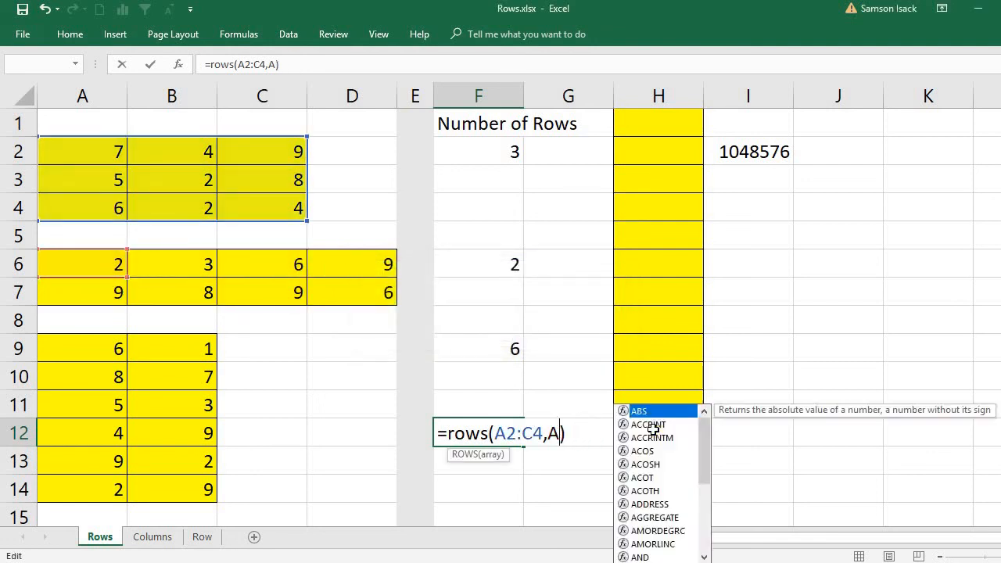
key(Return)
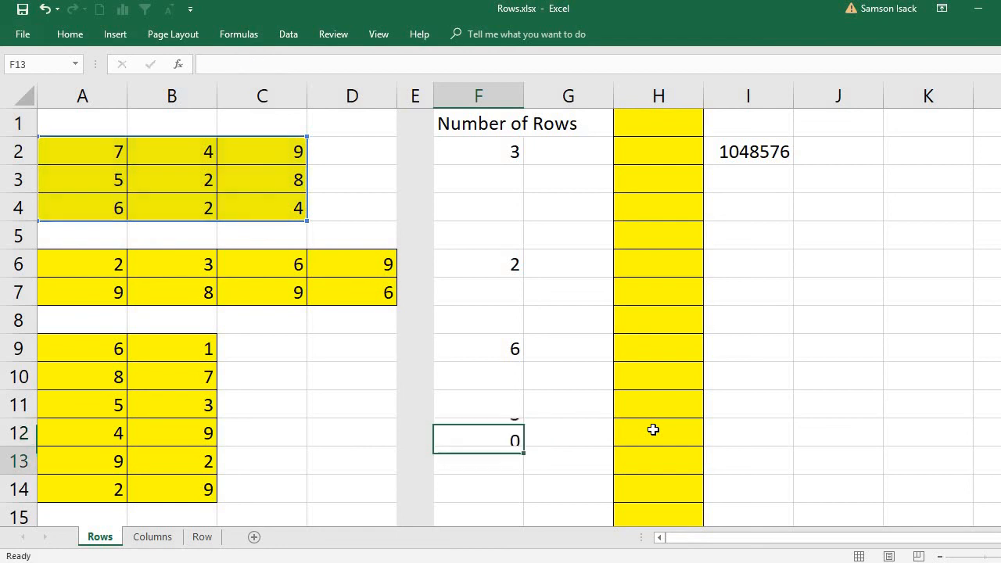
click(496, 440)
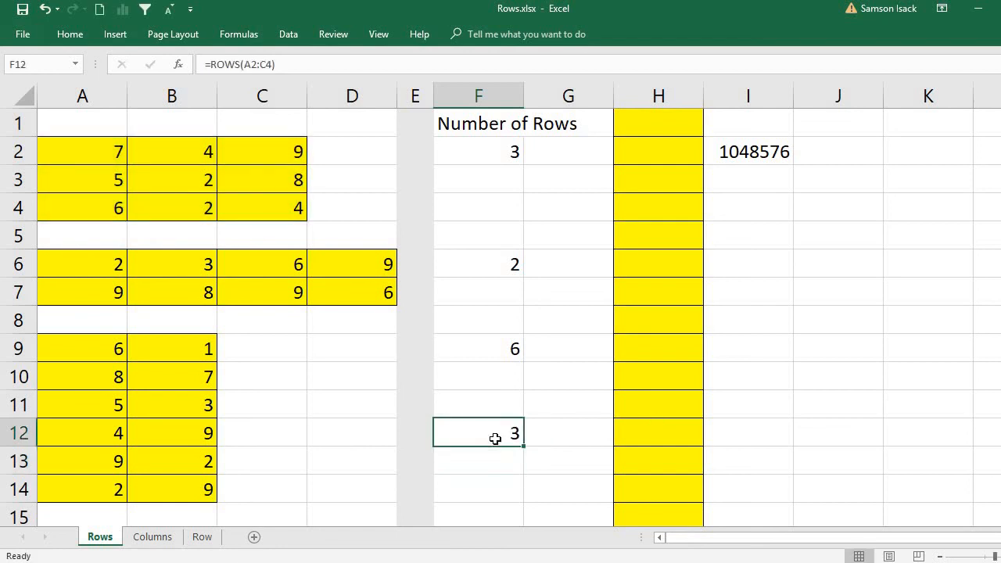